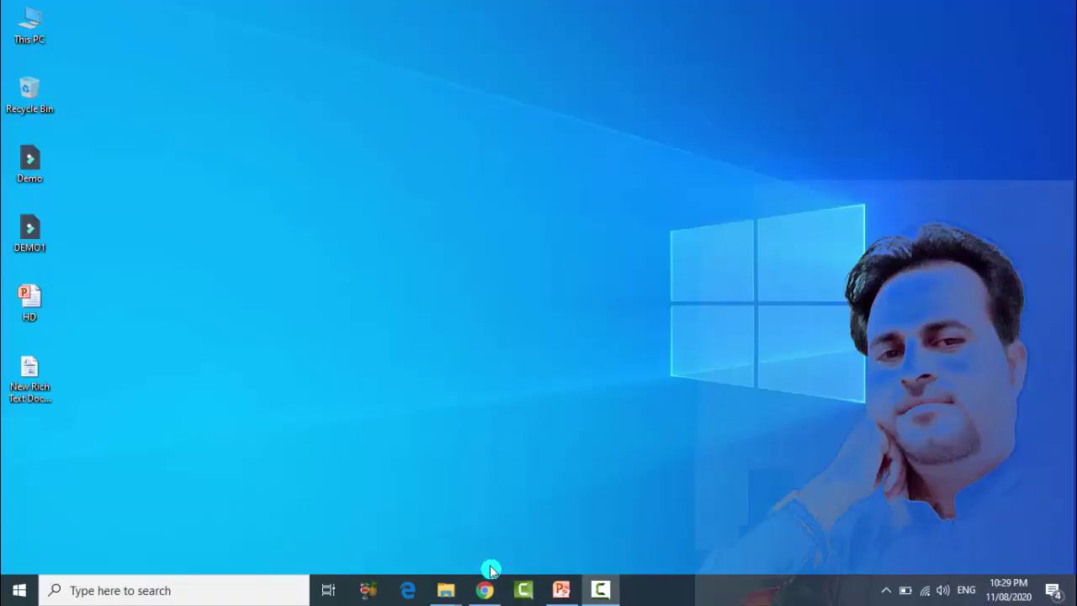
# Bring the Chrome window showing rw-designer.com to the front.
pyautogui.click(485, 590)
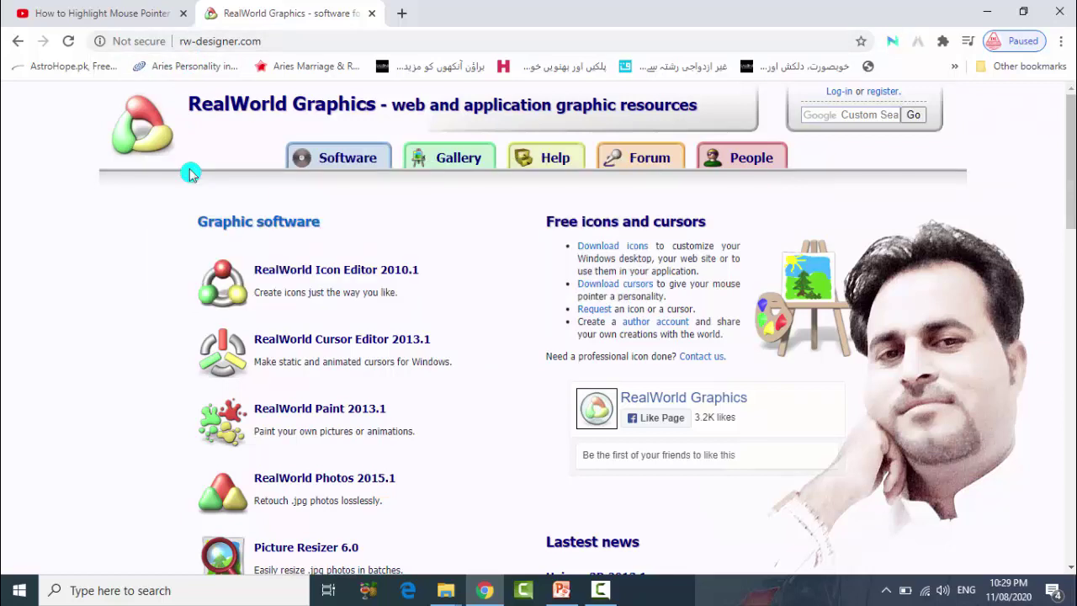
# Open RW-Designer's icon and cursor gallery and show earlier searches in its library search box.
pyautogui.click(441, 165)
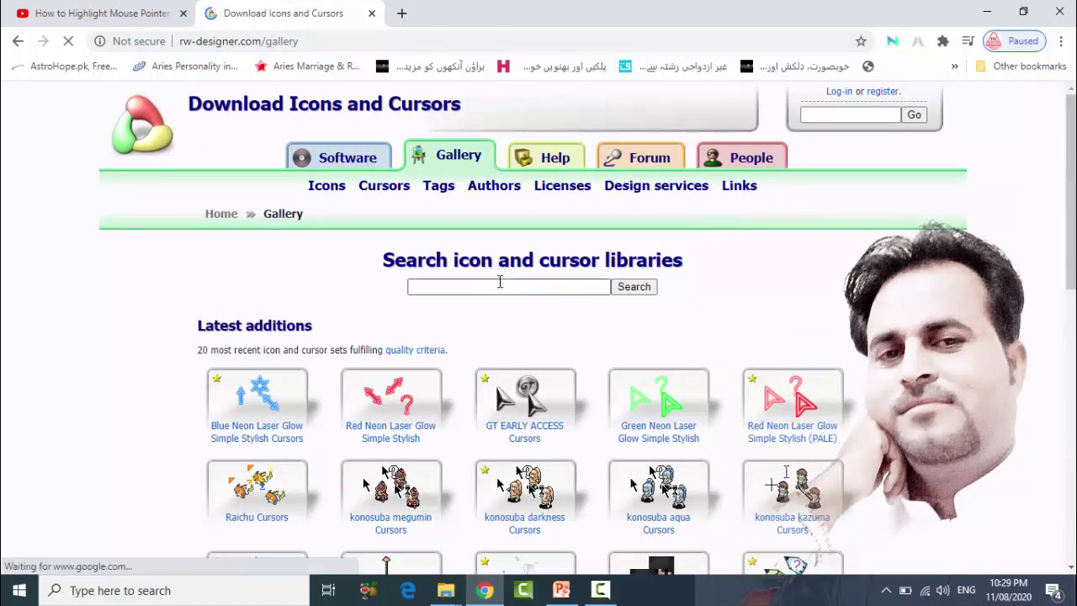
pyautogui.moveTo(284, 416)
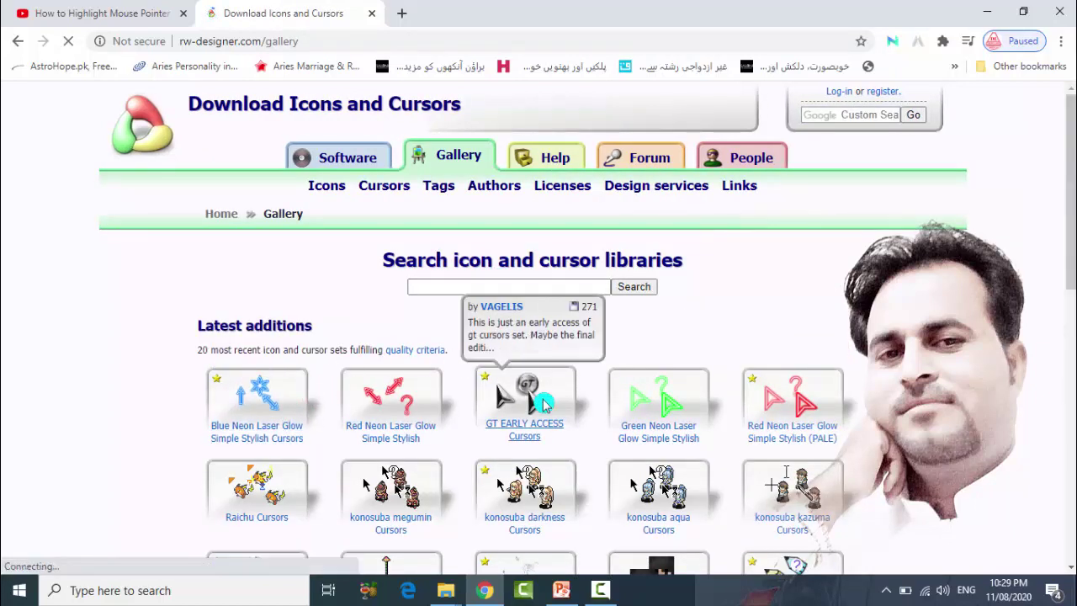
pyautogui.moveTo(1067, 242); pyautogui.dragTo(1072, 296)
pyautogui.moveTo(616, 348)
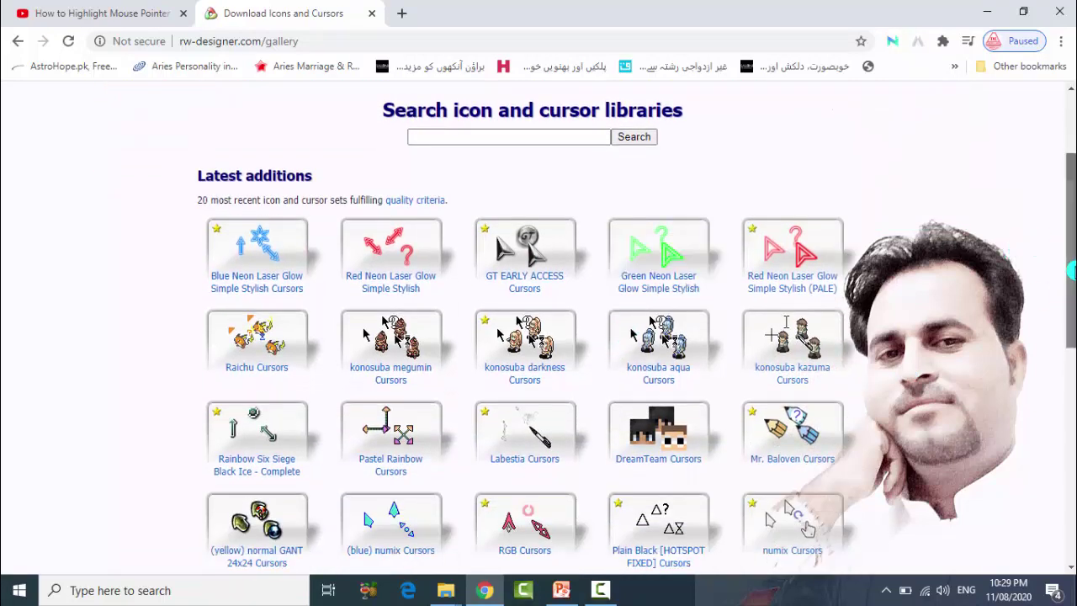
pyautogui.scroll(1, 1071, 241)
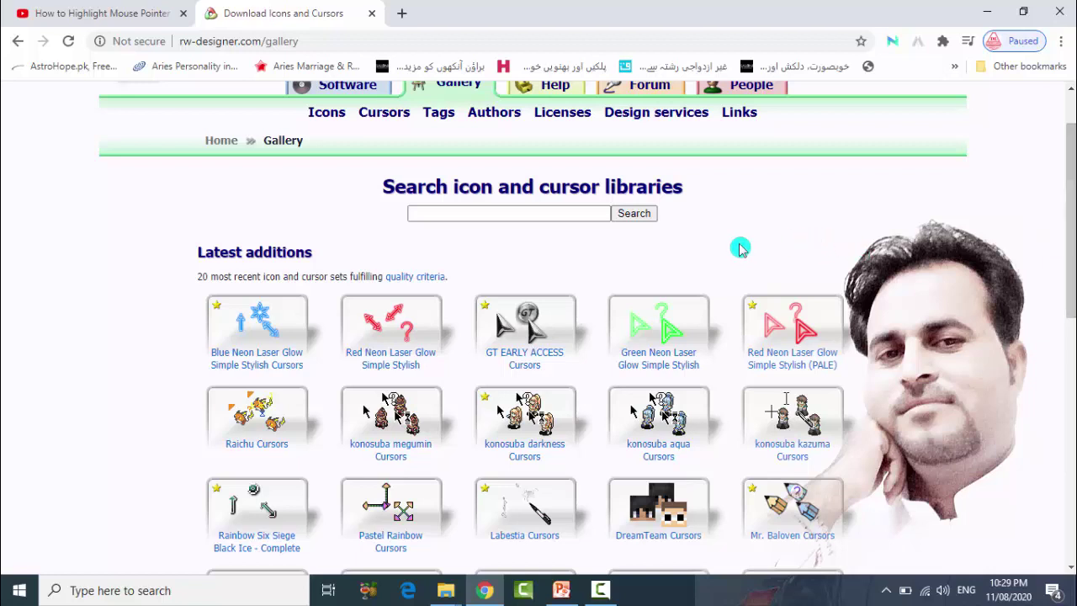
pyautogui.click(537, 217)
pyautogui.click(542, 216)
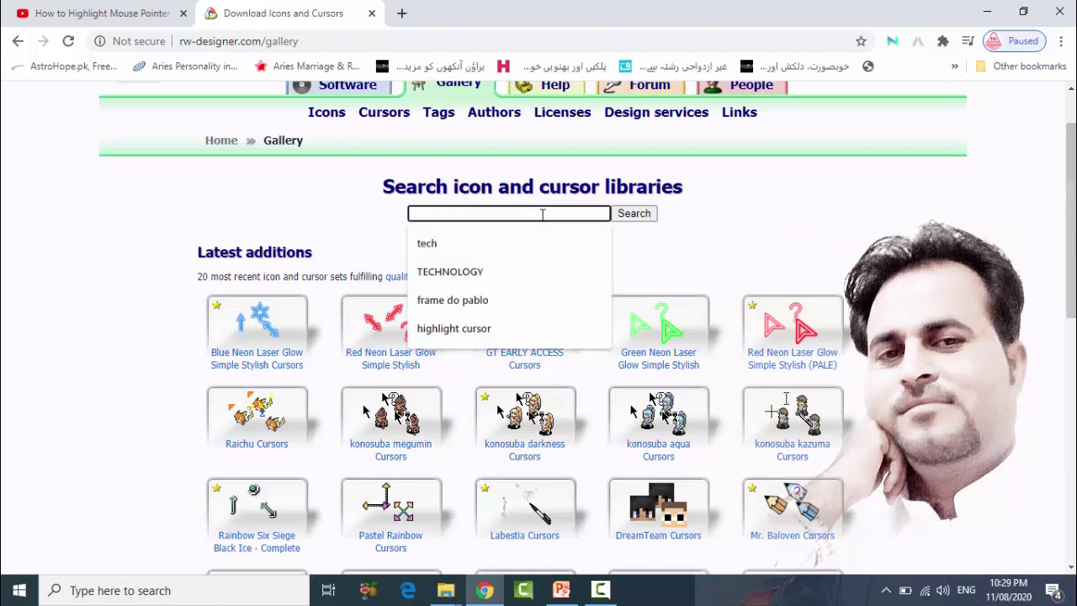
# Search the gallery for 'highlight cursor' and open the highlight cursor.cur page.
pyautogui.click(505, 329)
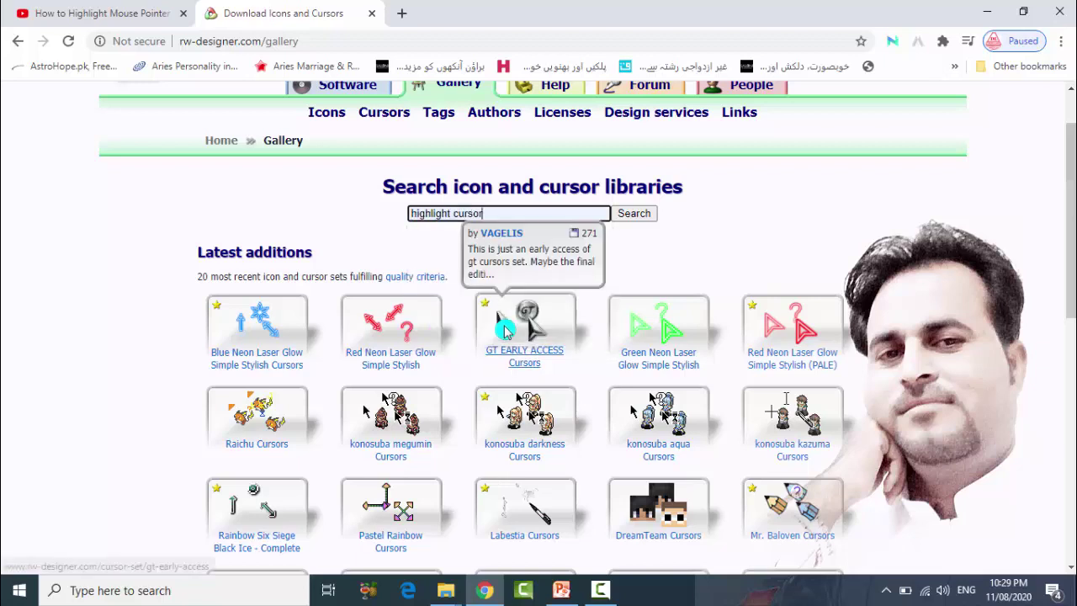
pyautogui.click(633, 213)
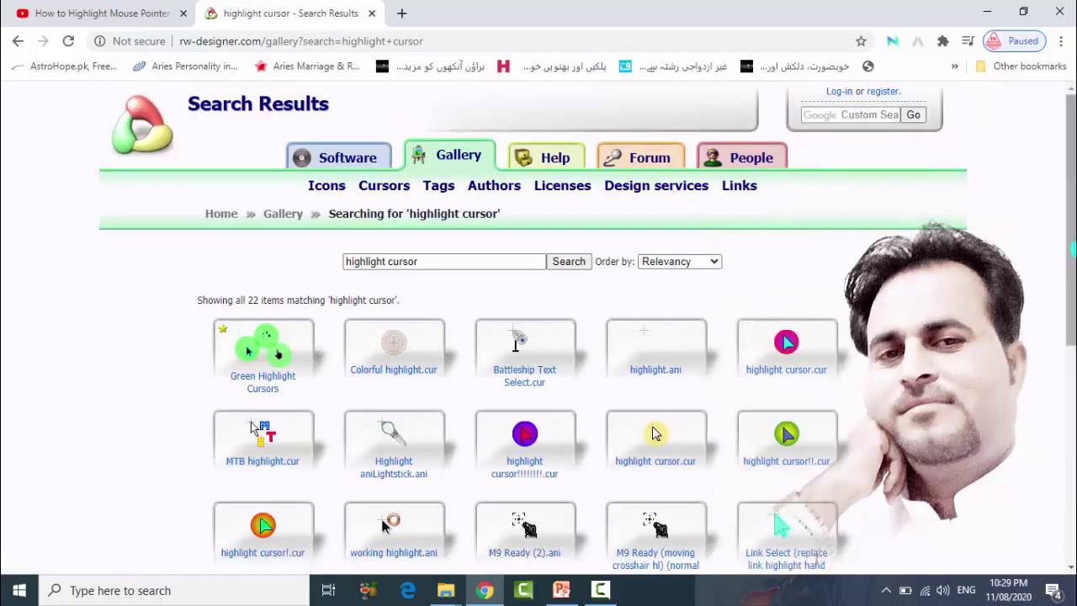
pyautogui.moveTo(1071, 243); pyautogui.dragTo(1072, 300)
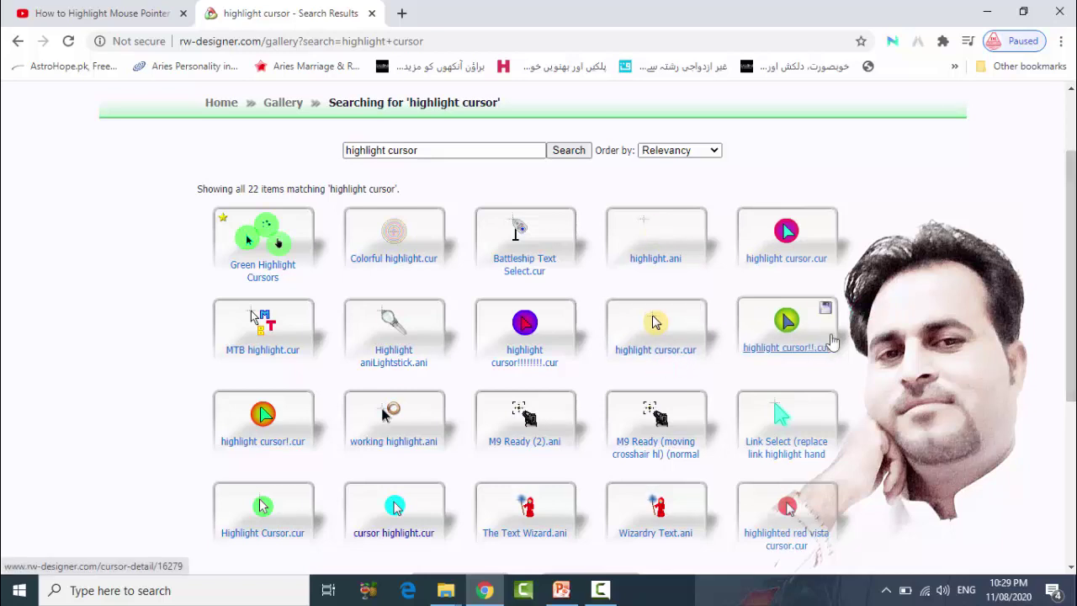
pyautogui.moveTo(1072, 332); pyautogui.dragTo(1072, 390)
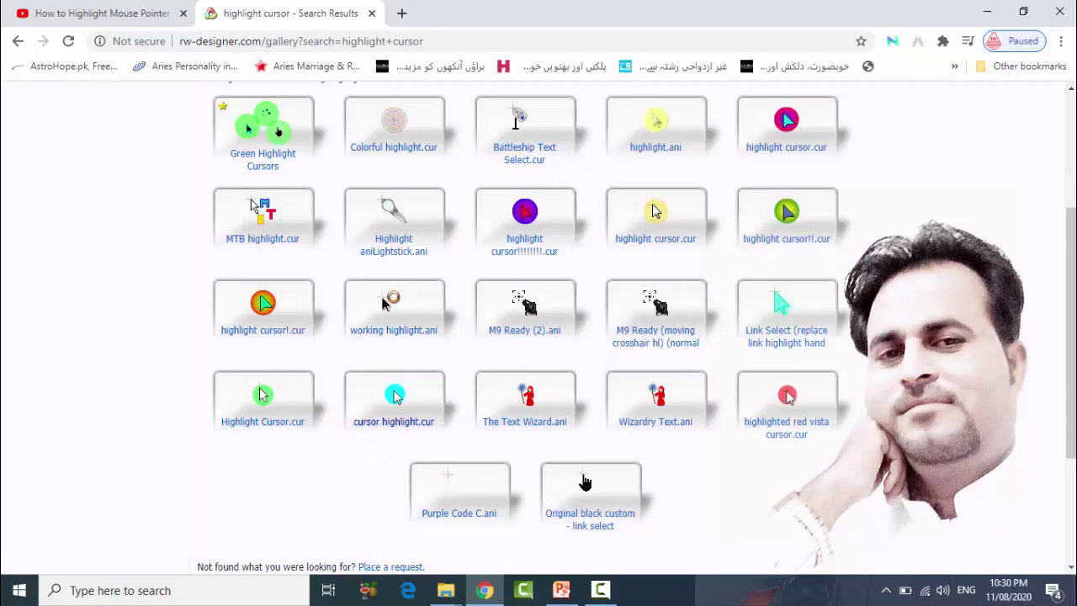
pyautogui.moveTo(1072, 336); pyautogui.dragTo(1072, 315)
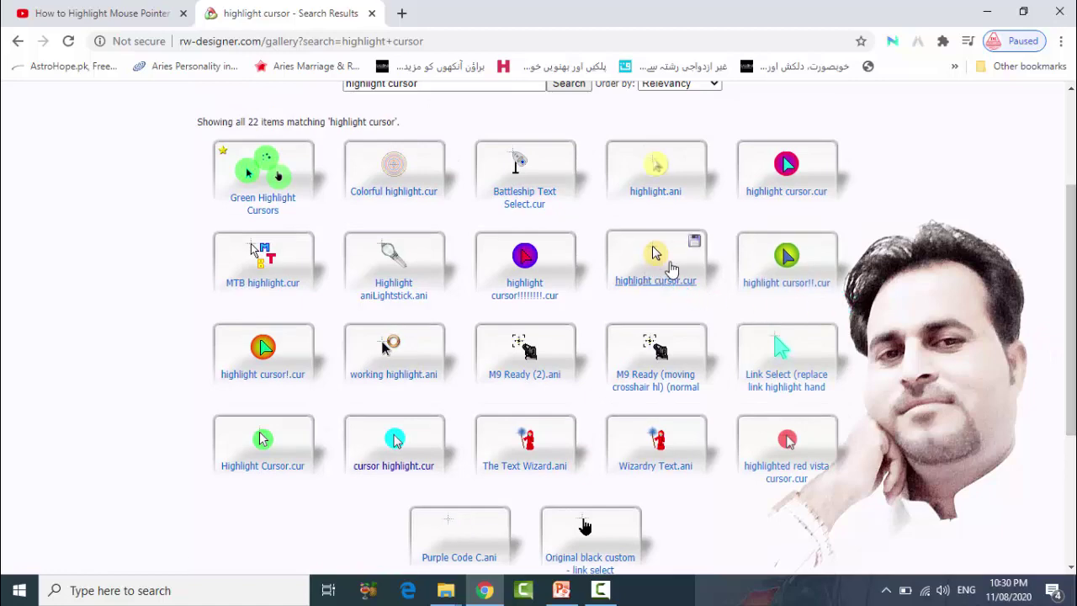
pyautogui.click(654, 267)
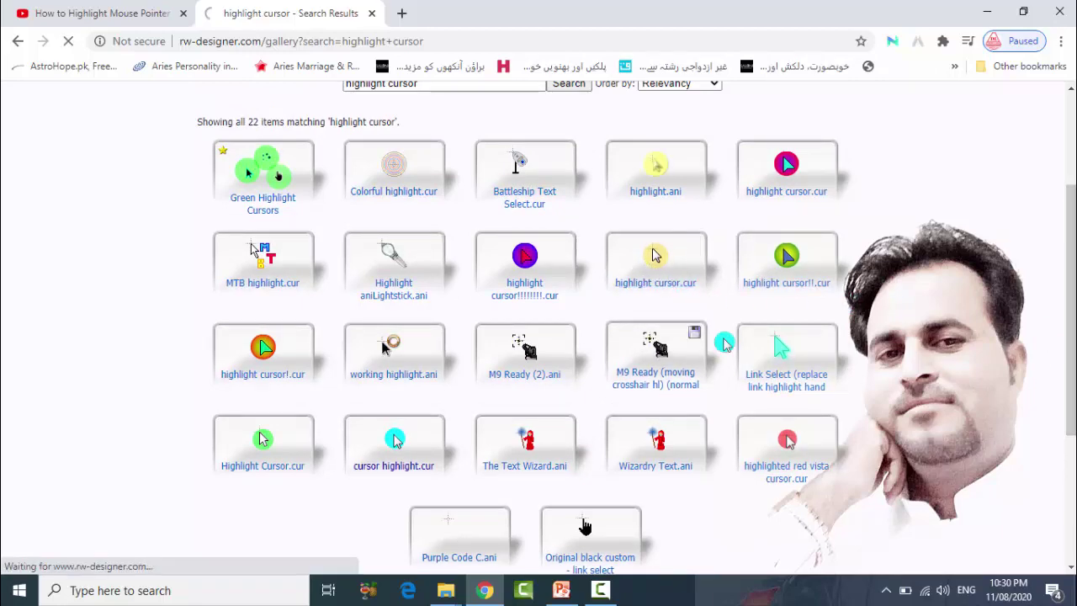
# Download highlight cursor.cur (4.18 KB) and show it in the Downloads folder.
pyautogui.click(274, 370)
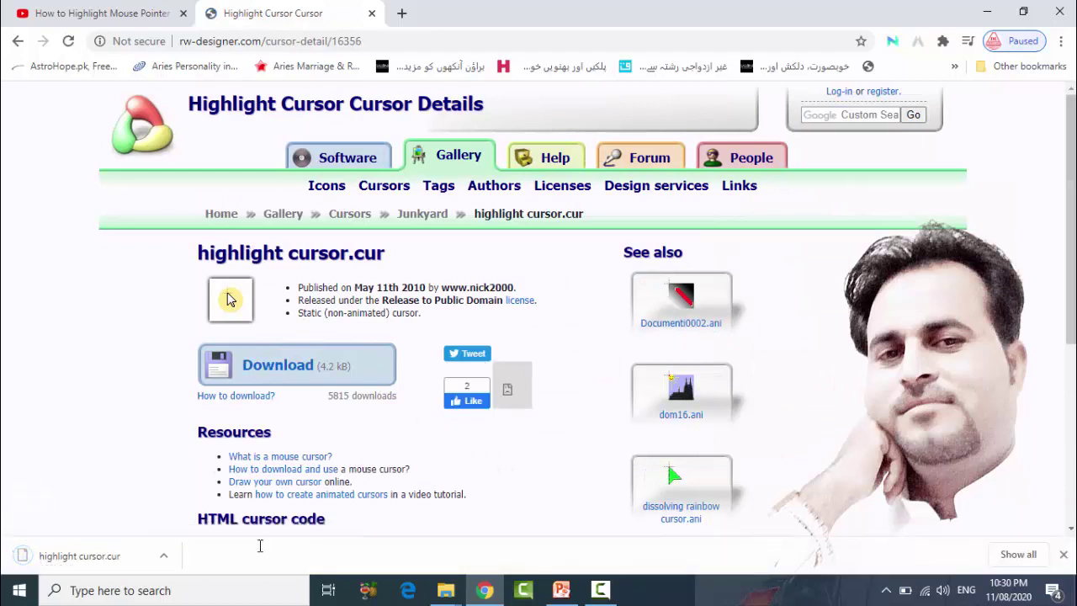
pyautogui.click(164, 560)
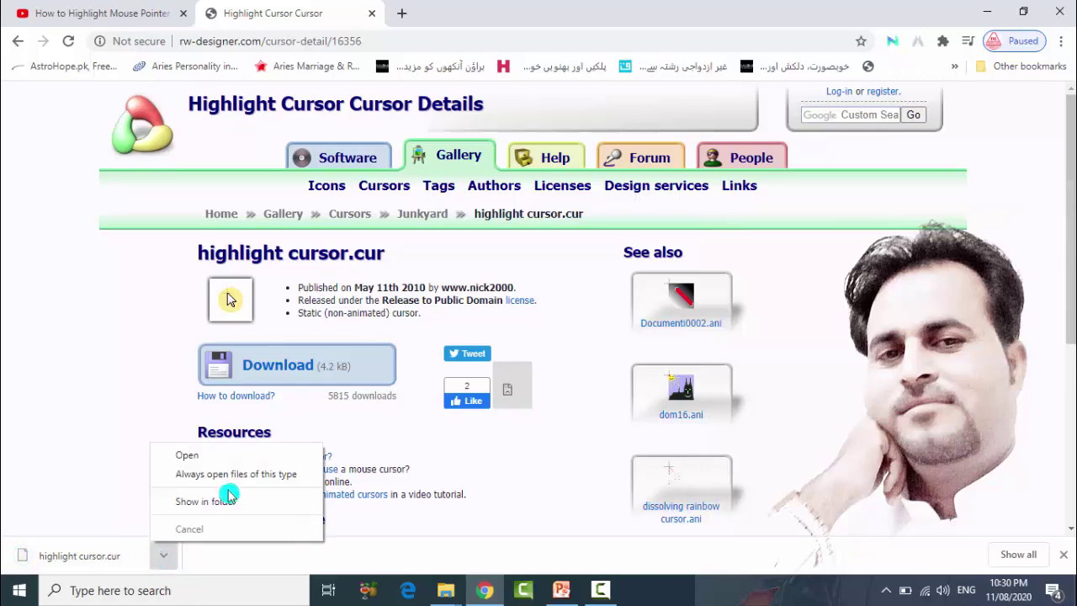
pyautogui.click(233, 502)
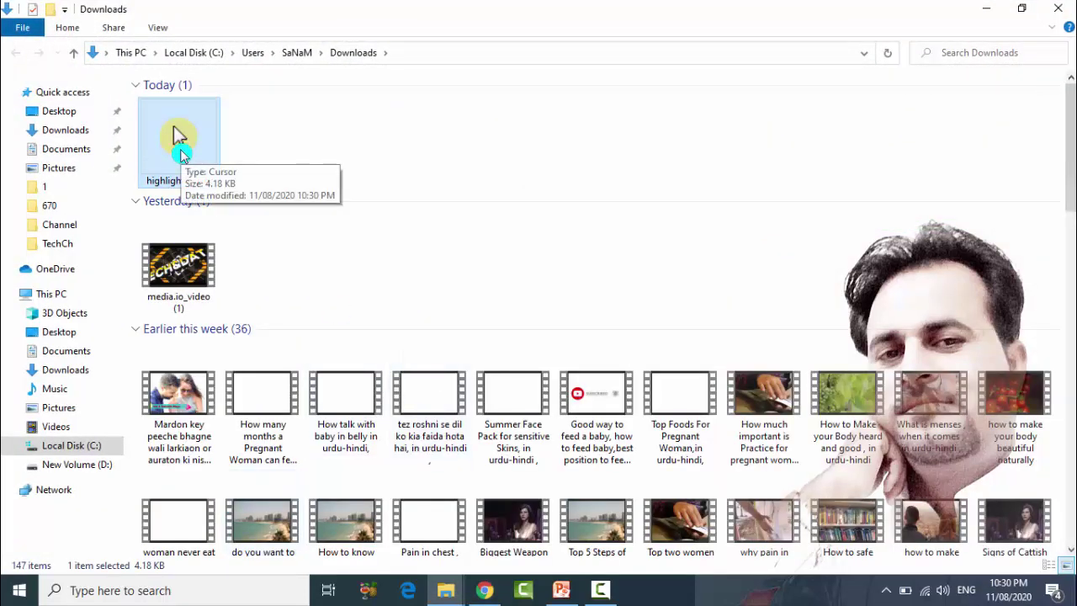
# Cut the highlight cursor file and navigate to C:\Windows\Cursors.
pyautogui.rightClick(182, 154)
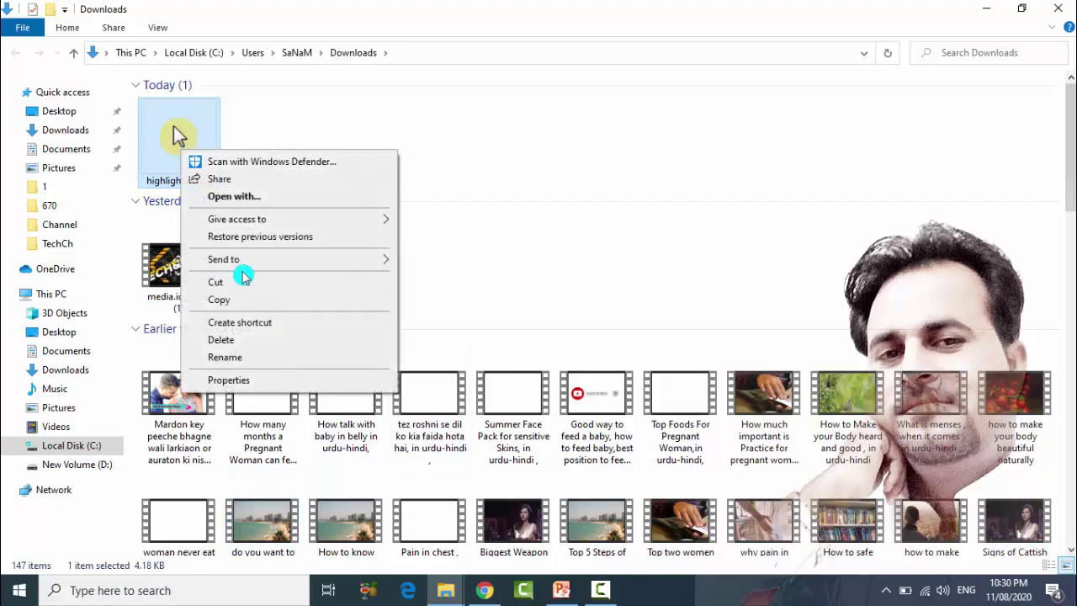
pyautogui.click(242, 283)
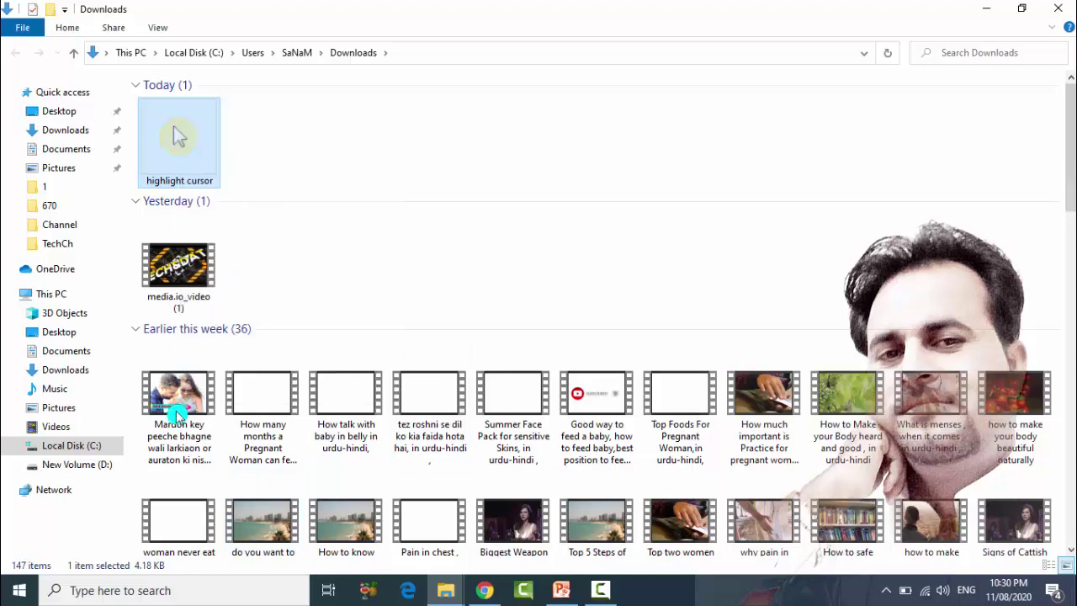
pyautogui.click(73, 448)
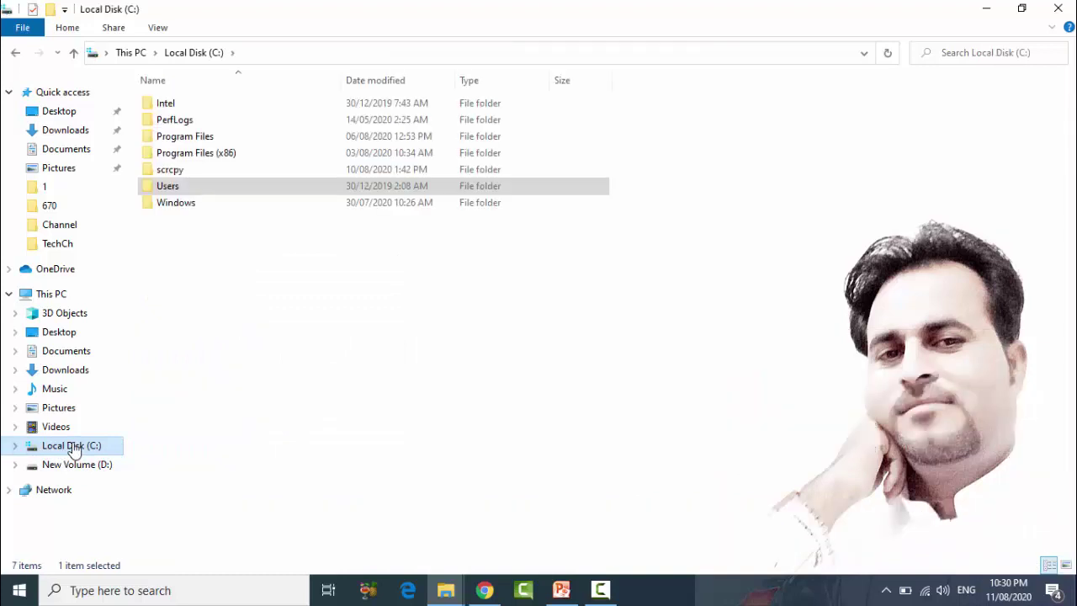
pyautogui.doubleClick(188, 210)
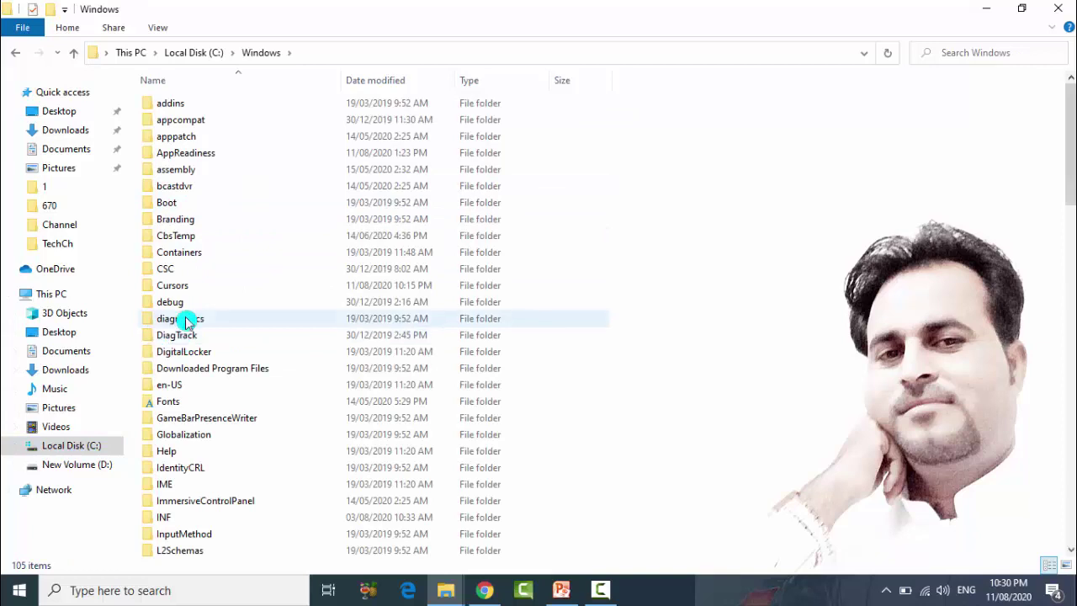
pyautogui.moveTo(208, 293)
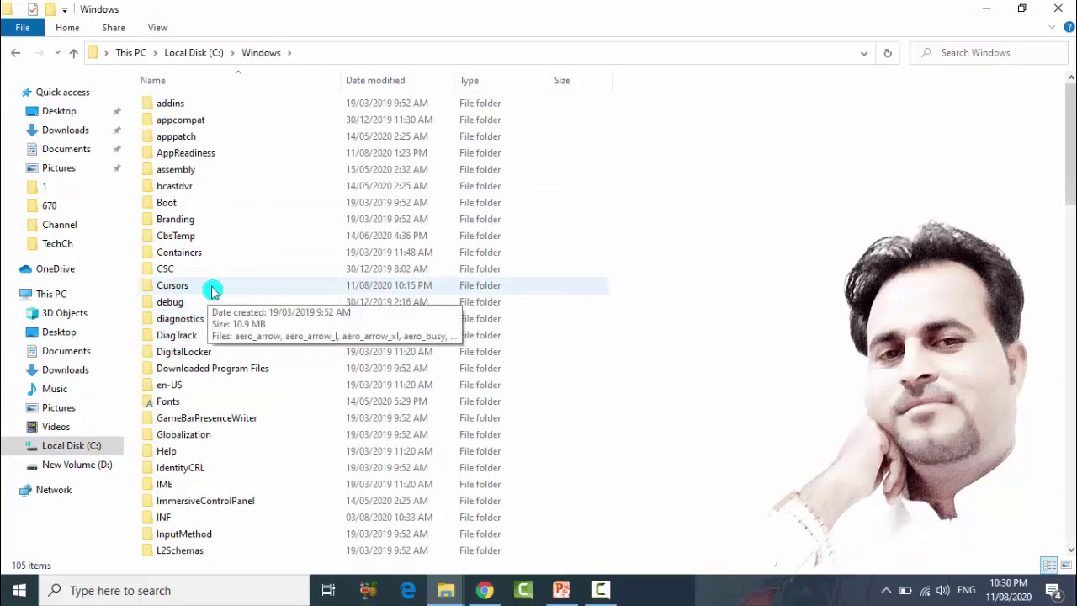
pyautogui.doubleClick(214, 290)
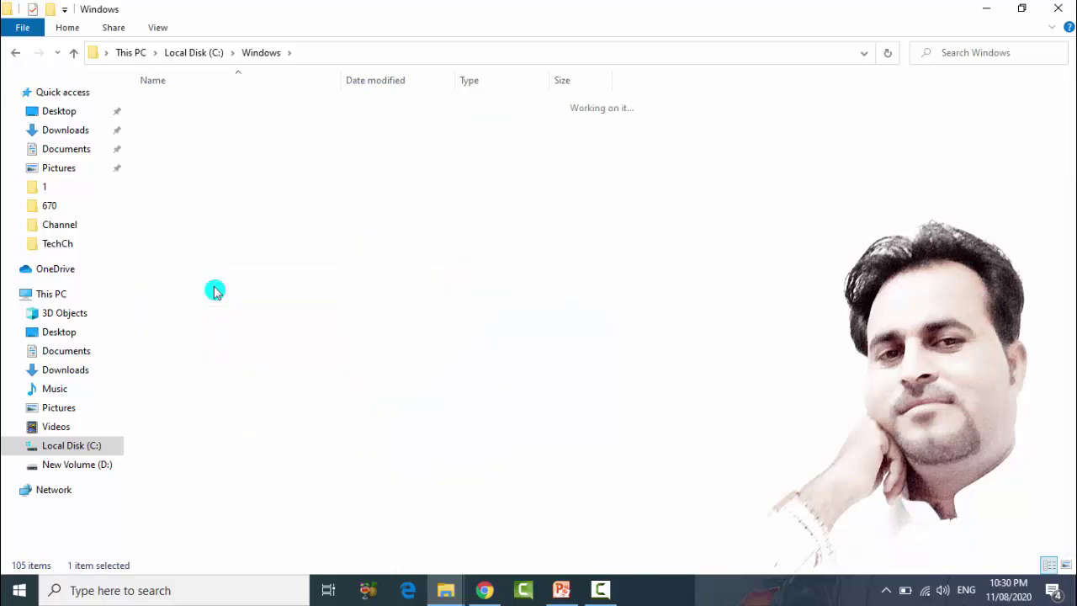
# Paste the cursor into Cursors with admin permission, then close File Explorer.
pyautogui.rightClick(859, 166)
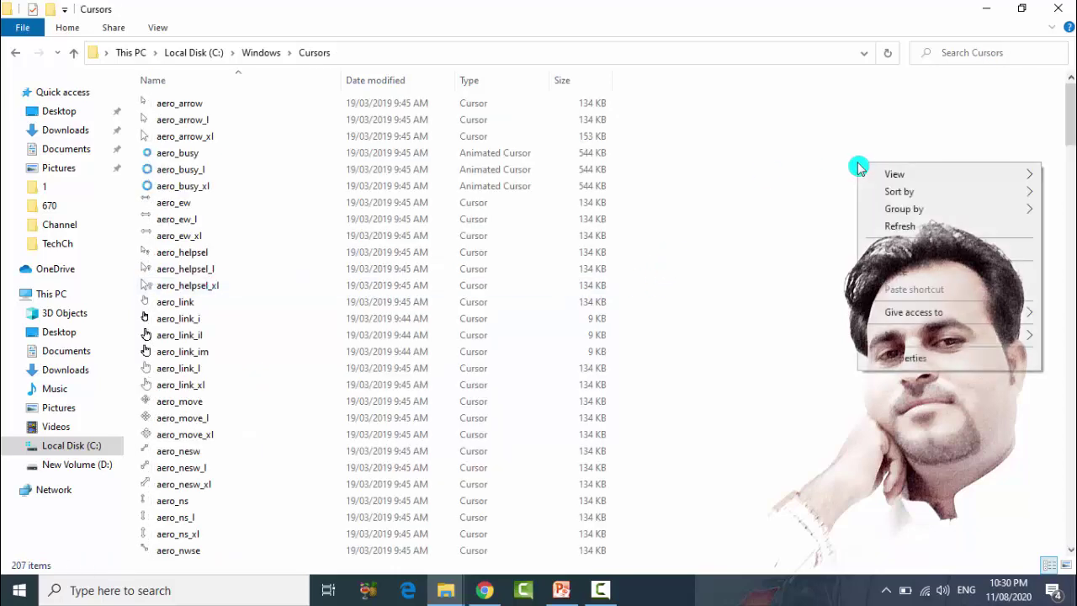
pyautogui.click(915, 277)
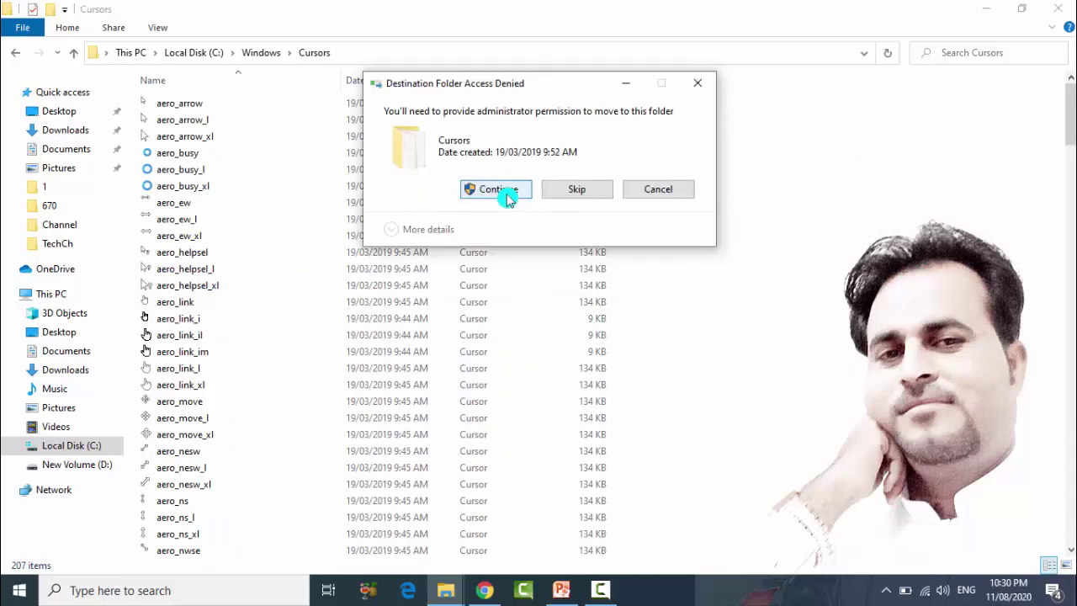
pyautogui.click(508, 194)
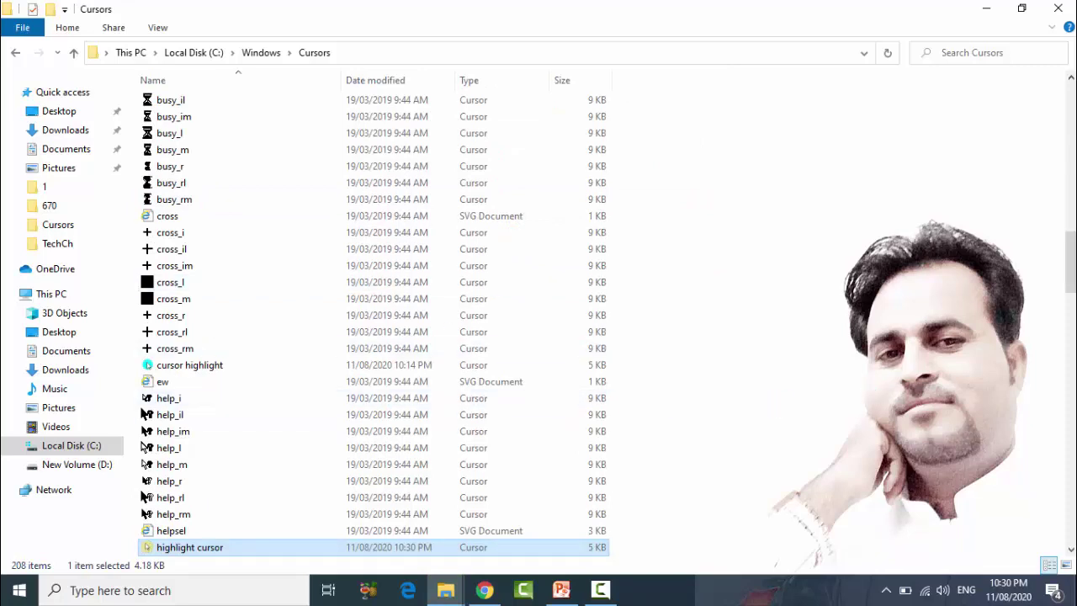
pyautogui.moveTo(1073, 261); pyautogui.dragTo(1072, 280)
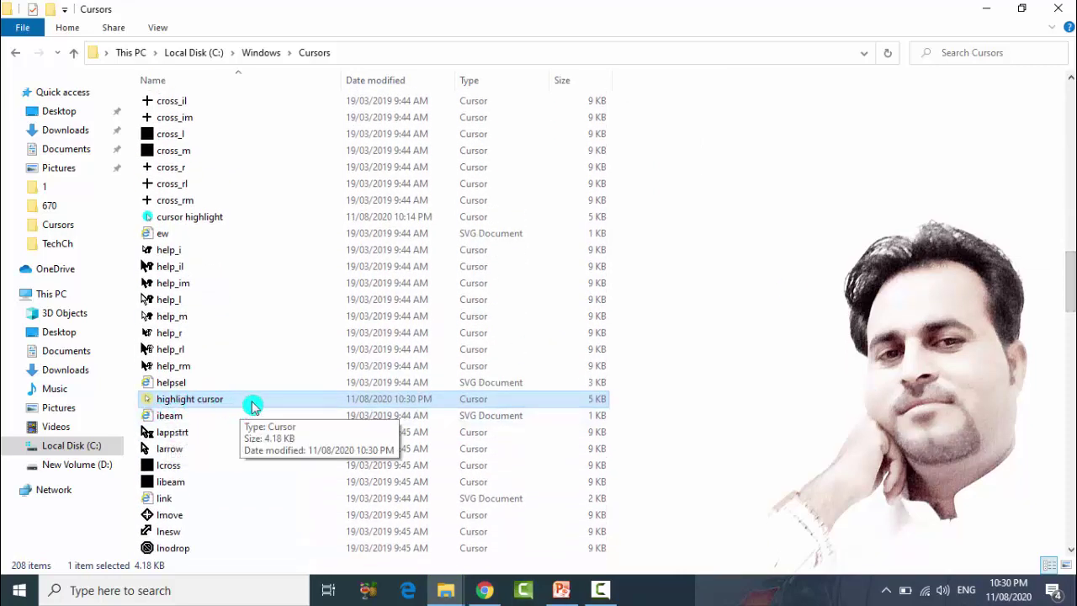
pyautogui.click(1064, 9)
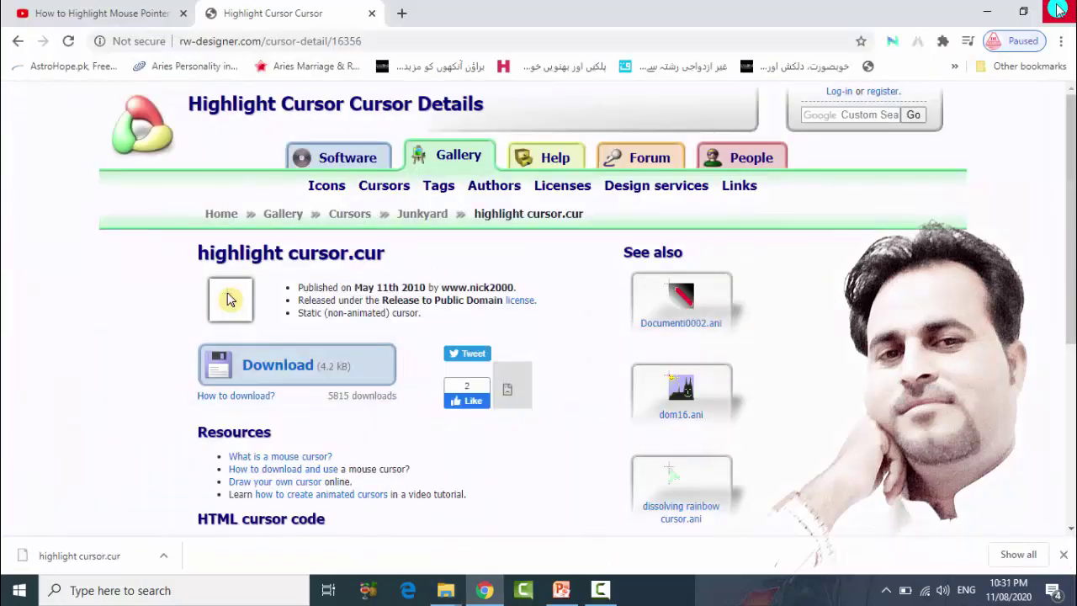
# Minimize Chrome, open Mouse settings via a 'mou' search, then open Additional mouse options.
pyautogui.click(988, 10)
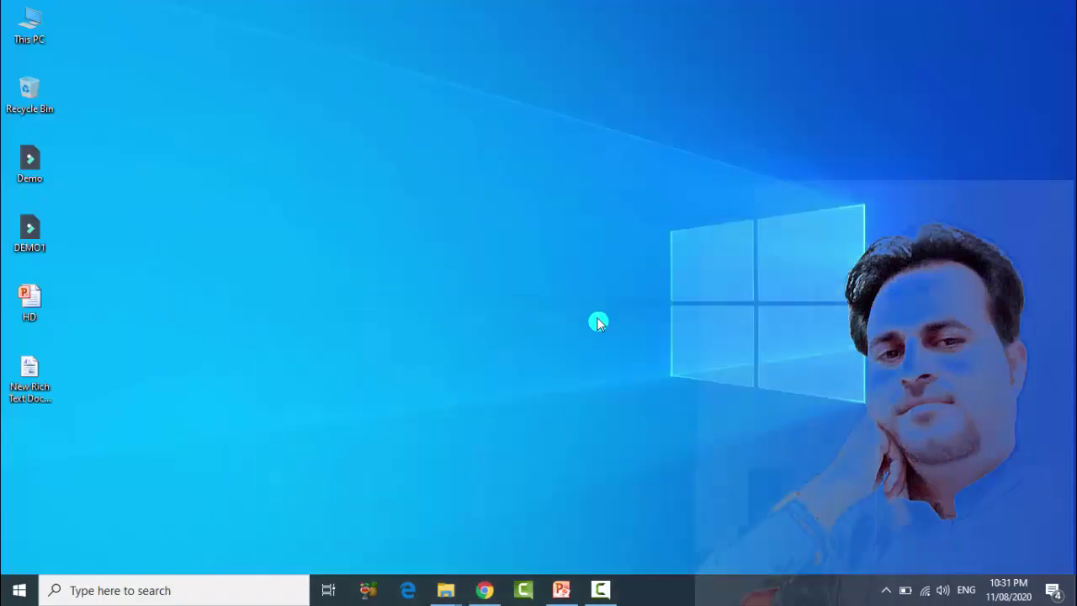
pyautogui.click(116, 590)
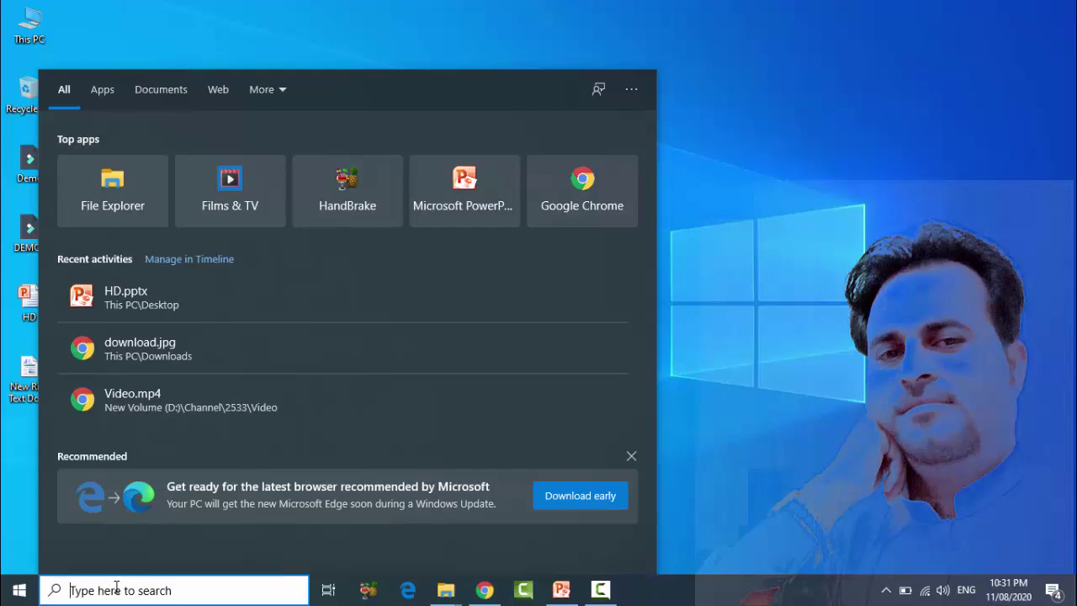
pyautogui.write('mou')
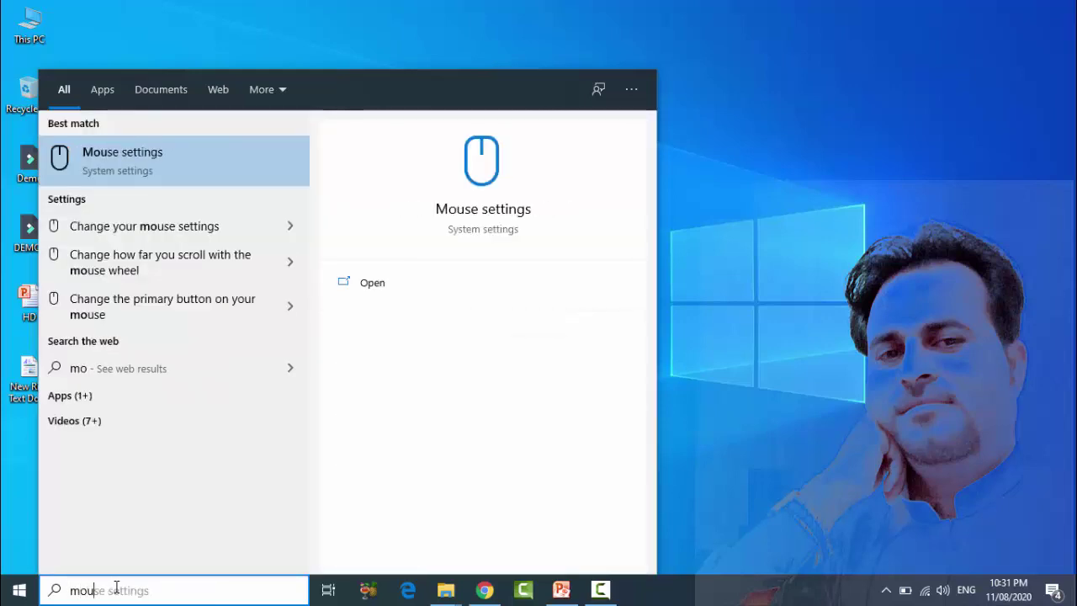
pyautogui.click(147, 157)
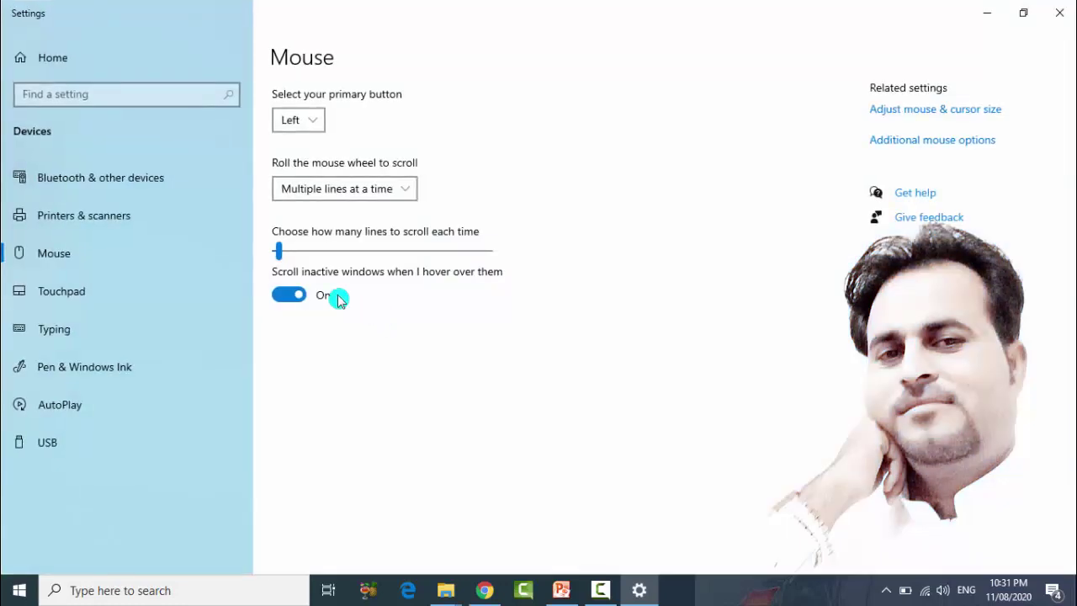
pyautogui.click(934, 142)
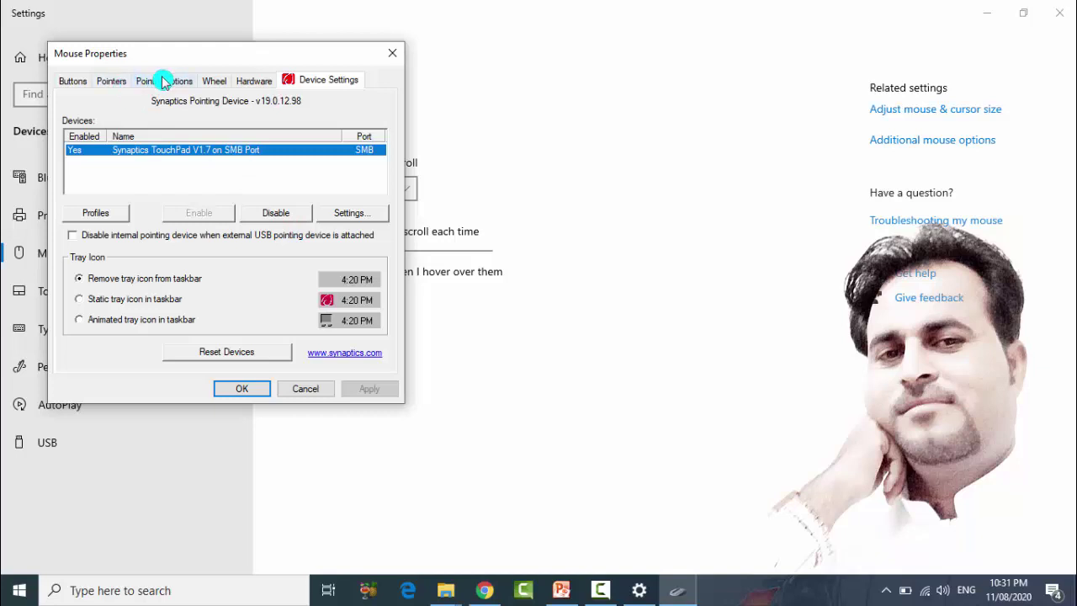
# On the Pointers tab, set Normal Select to the 'highlight cursor' file from the Cursors folder.
pyautogui.click(113, 81)
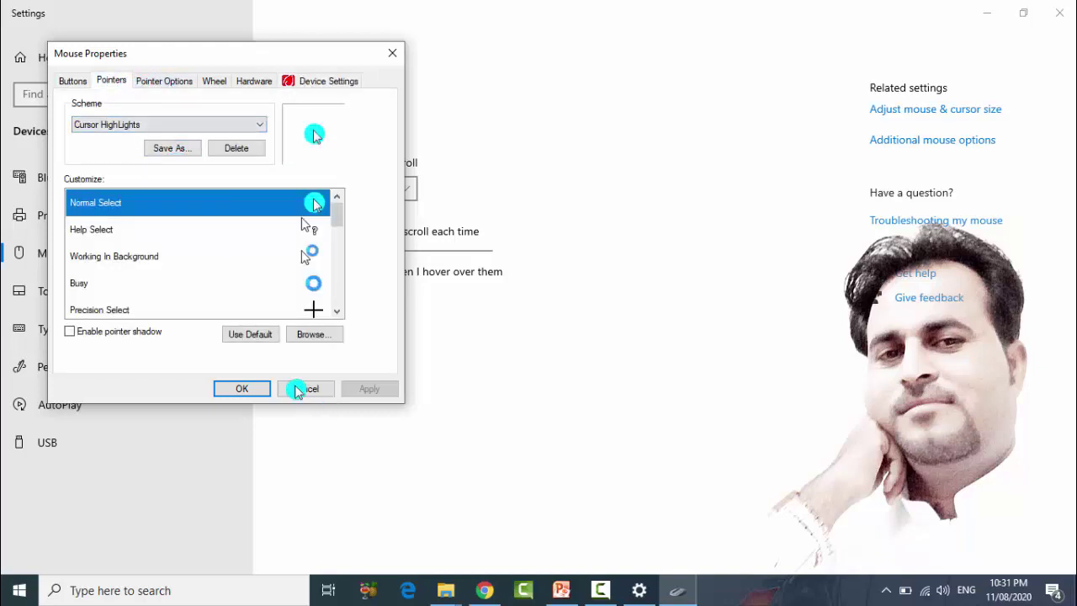
pyautogui.click(324, 340)
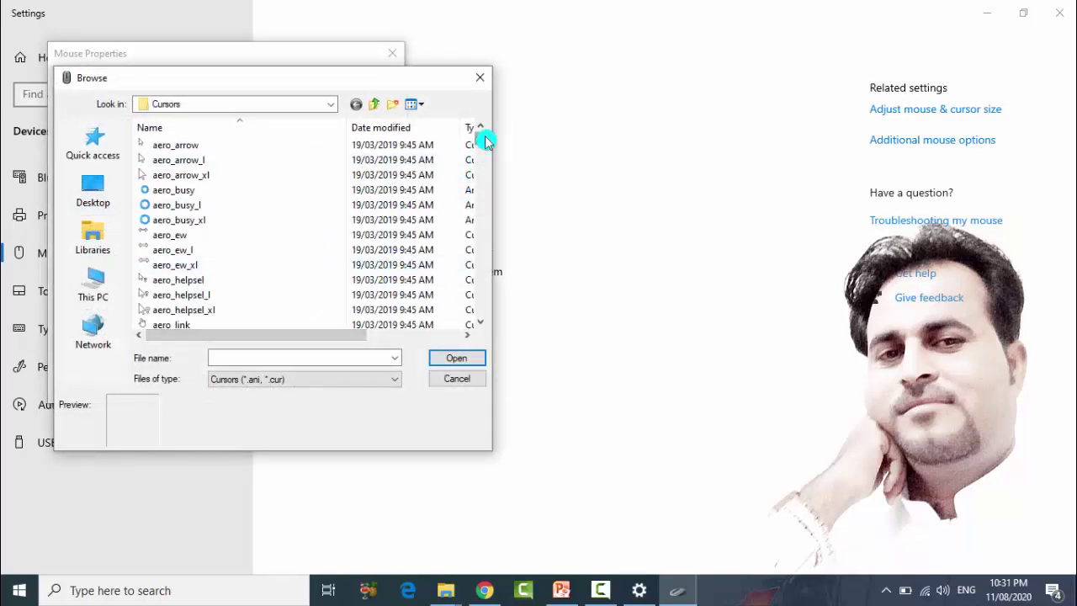
pyautogui.moveTo(485, 141); pyautogui.dragTo(497, 211)
pyautogui.scroll(-1, 188, 202)
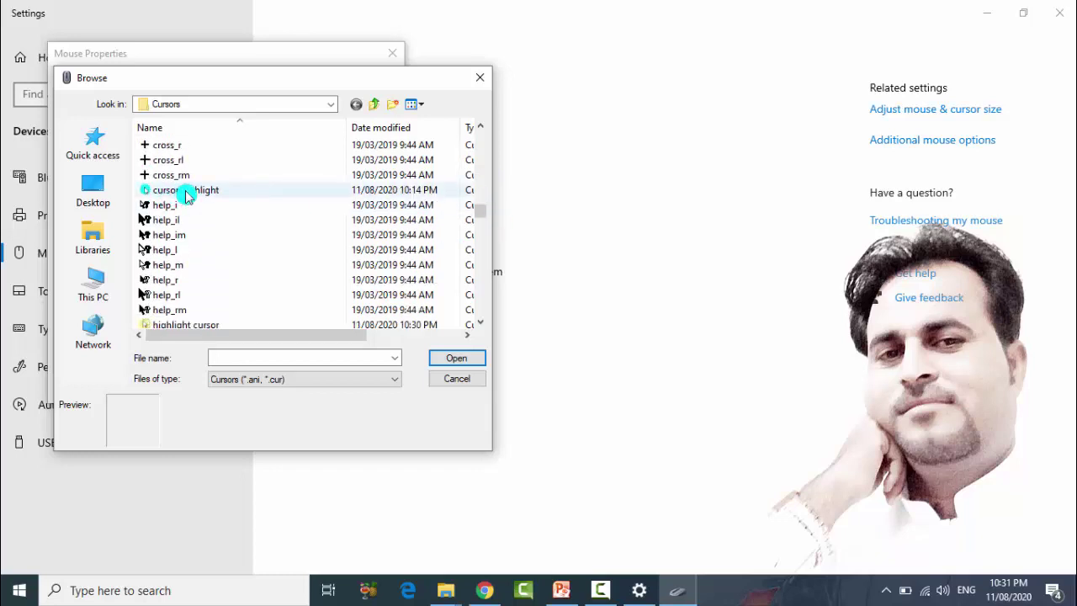
pyautogui.scroll(-1, 484, 216)
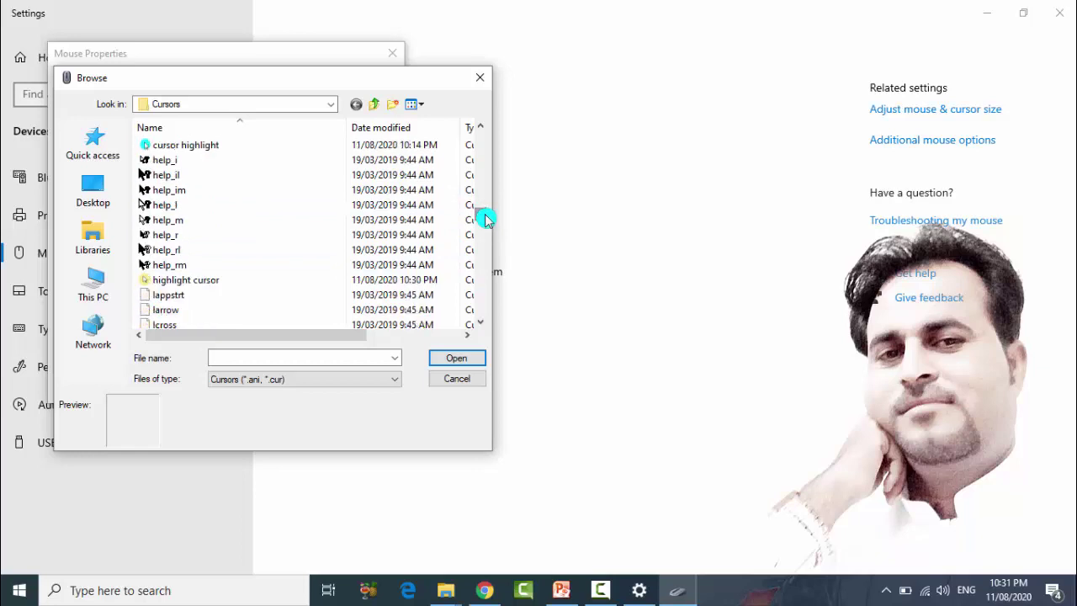
pyautogui.click(210, 283)
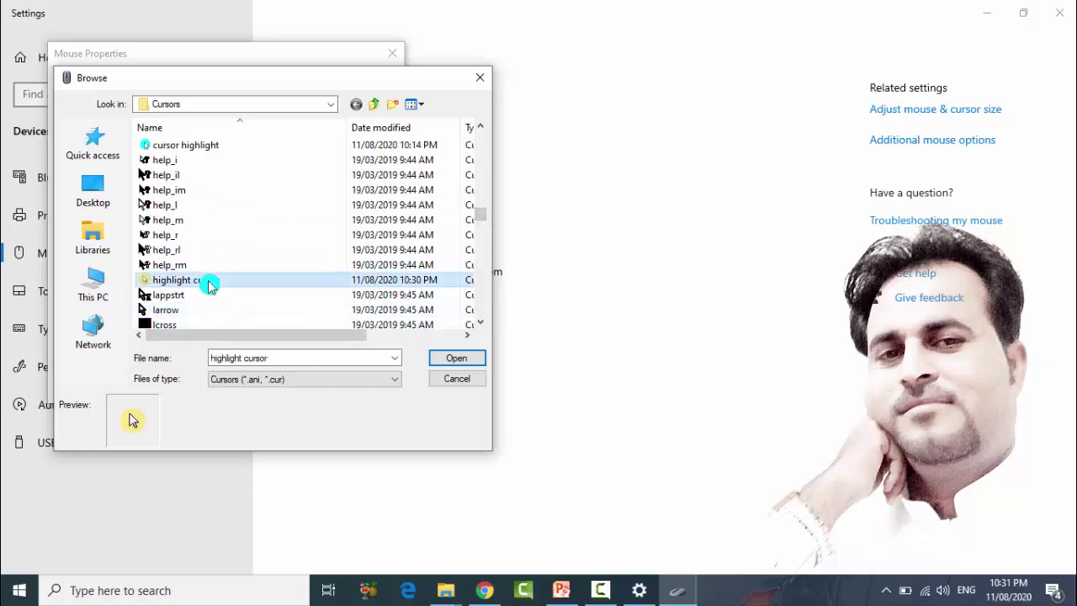
pyautogui.click(457, 358)
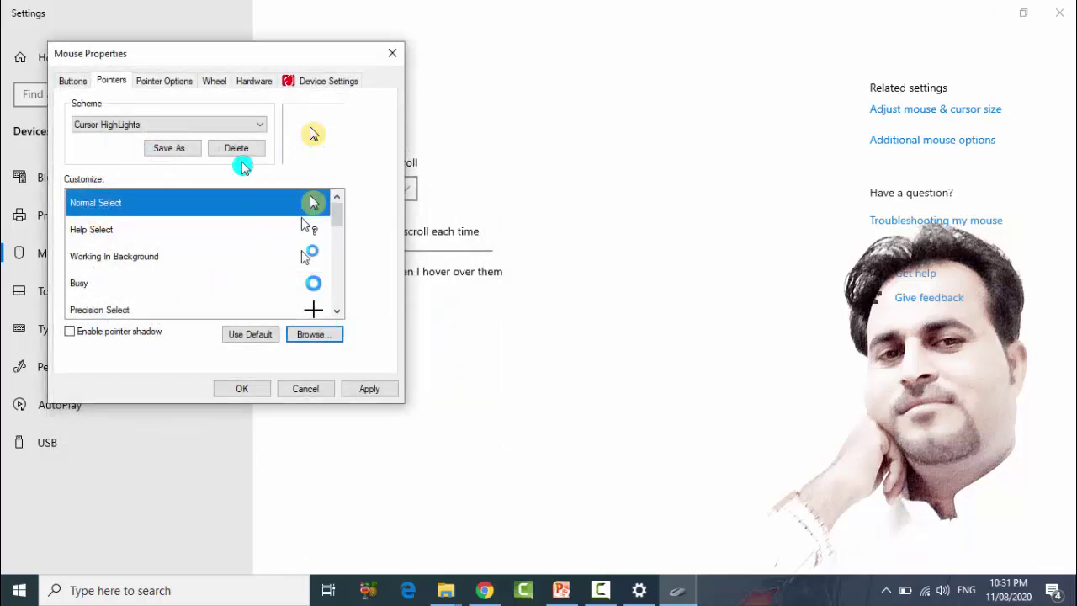
# Save the current pointers as a new scheme named 'Cursor Mouse'.
pyautogui.click(172, 150)
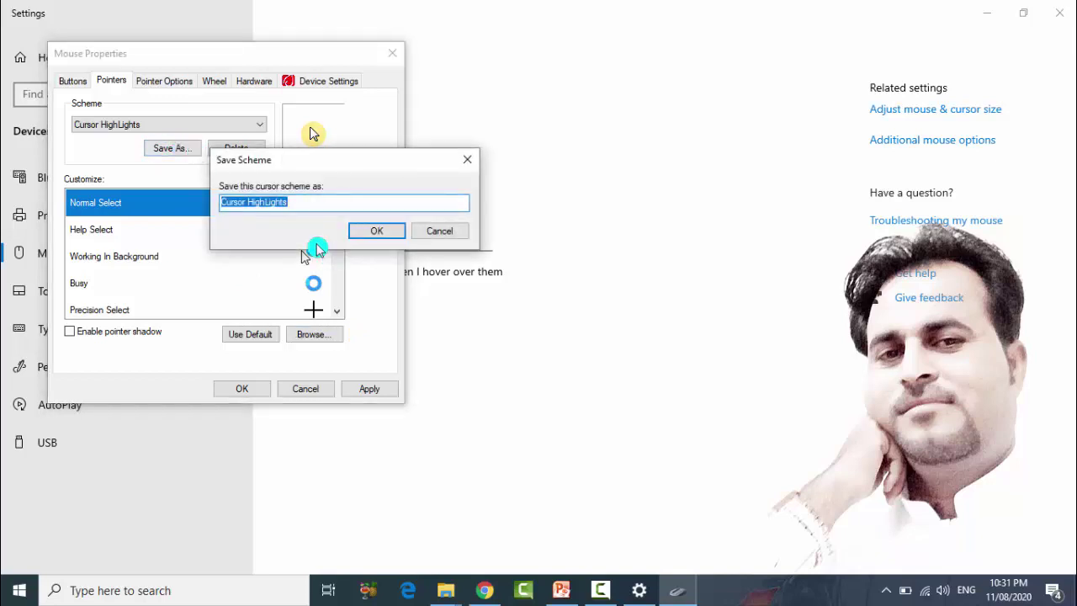
pyautogui.click(326, 207)
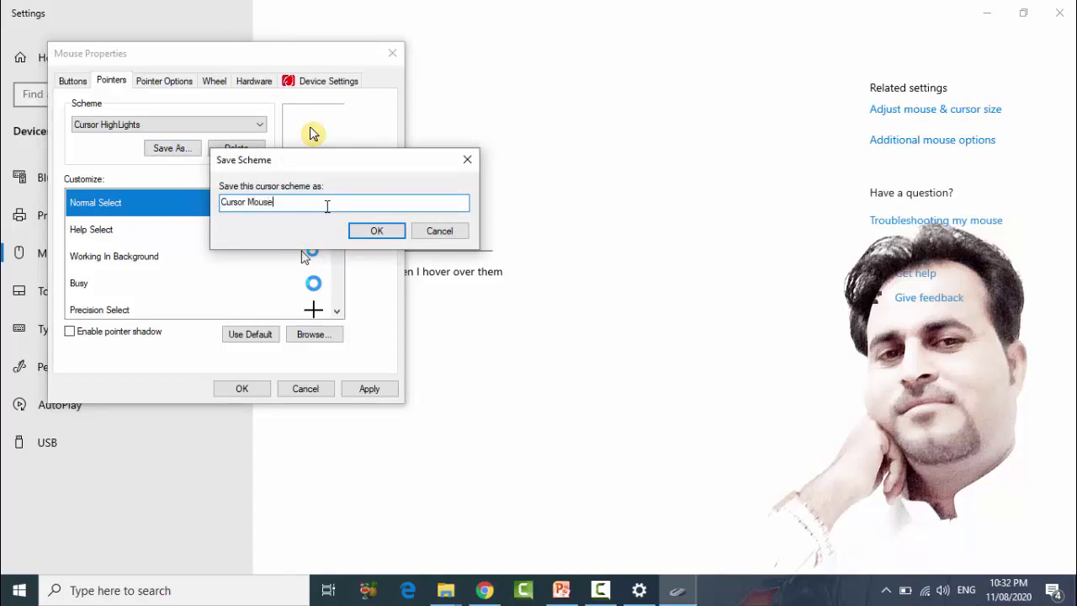
pyautogui.click(378, 229)
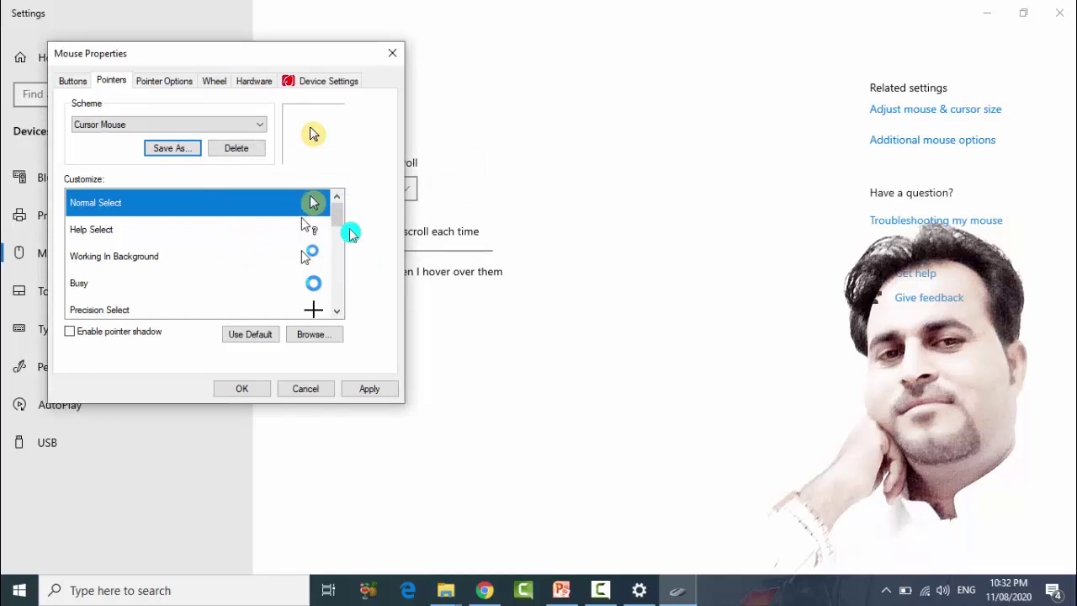
# Apply the Cursor Mouse pointer scheme and close Mouse Properties.
pyautogui.click(161, 258)
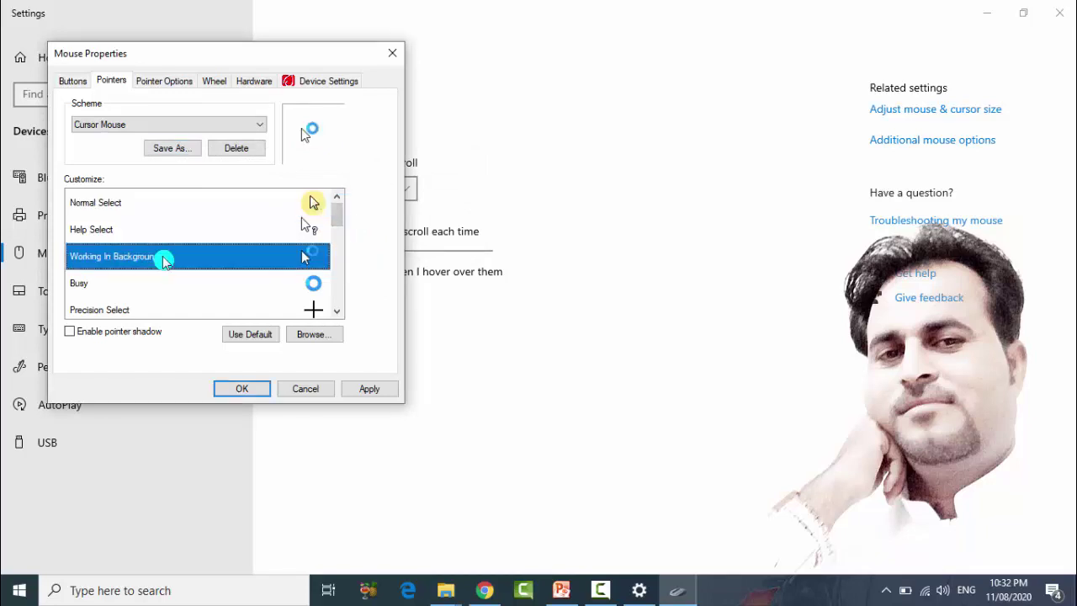
pyautogui.click(185, 203)
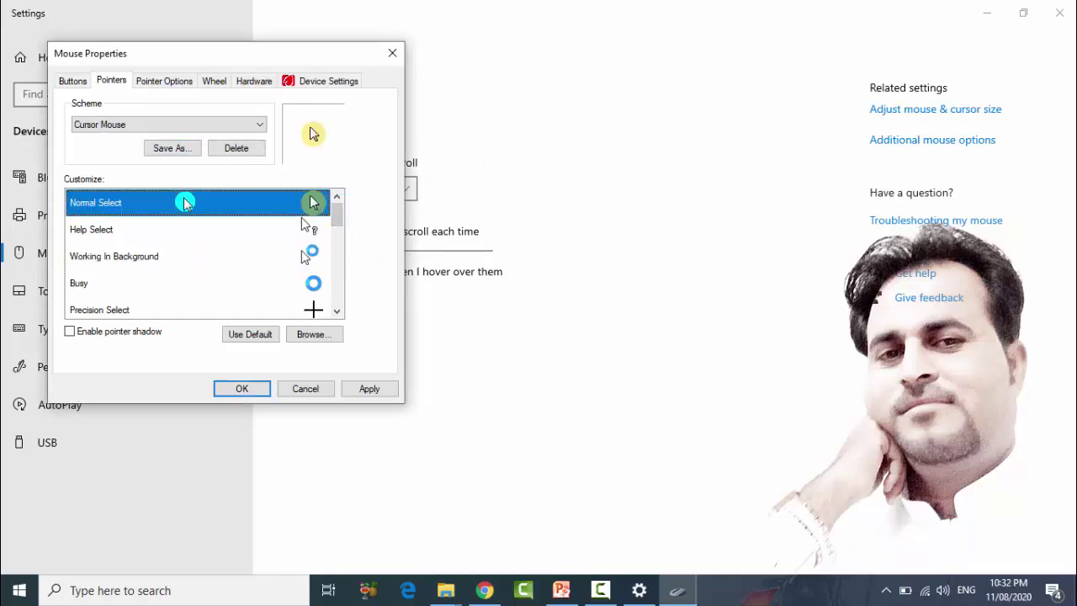
pyautogui.click(366, 393)
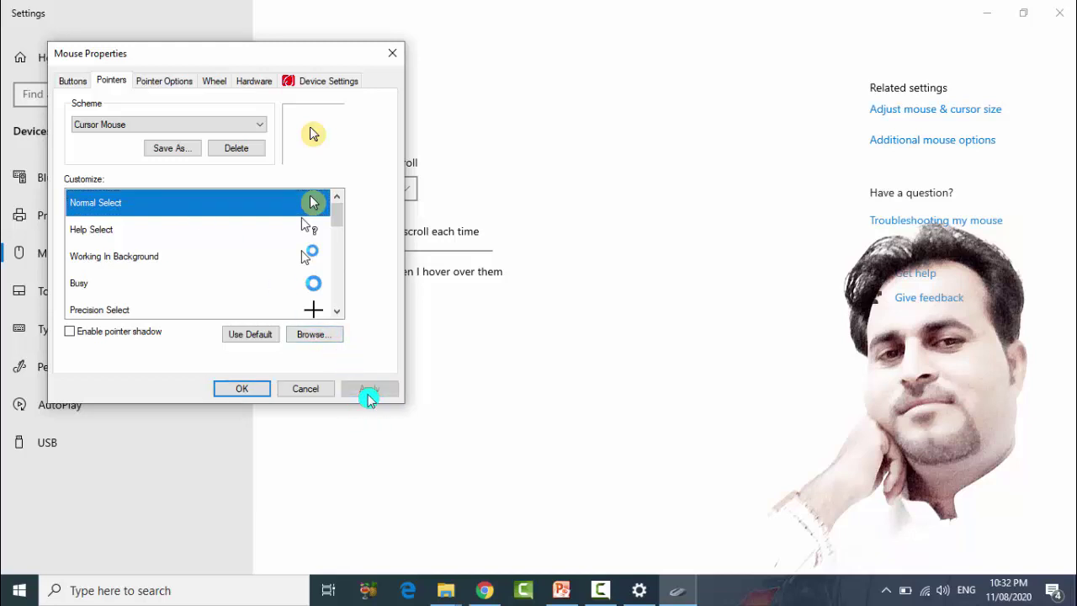
pyautogui.click(249, 391)
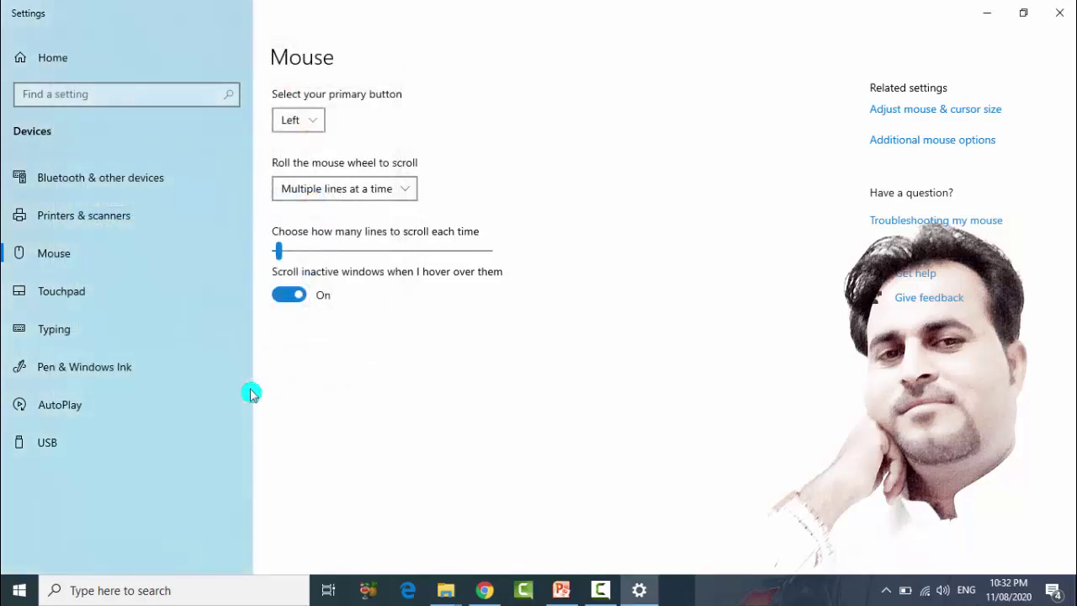